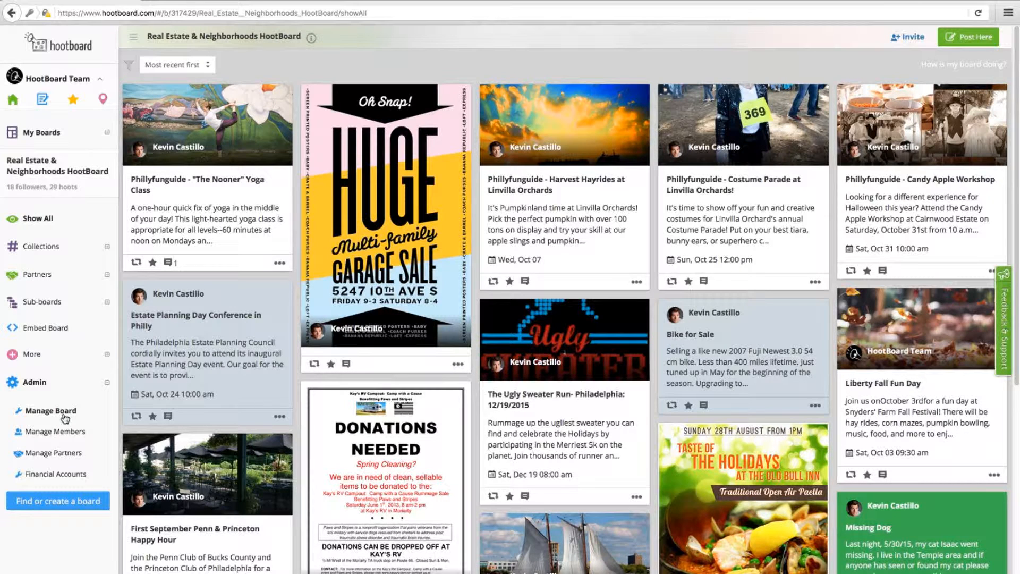
- Go to Admin > Manage Board and show the Board Security tab
click(63, 416)
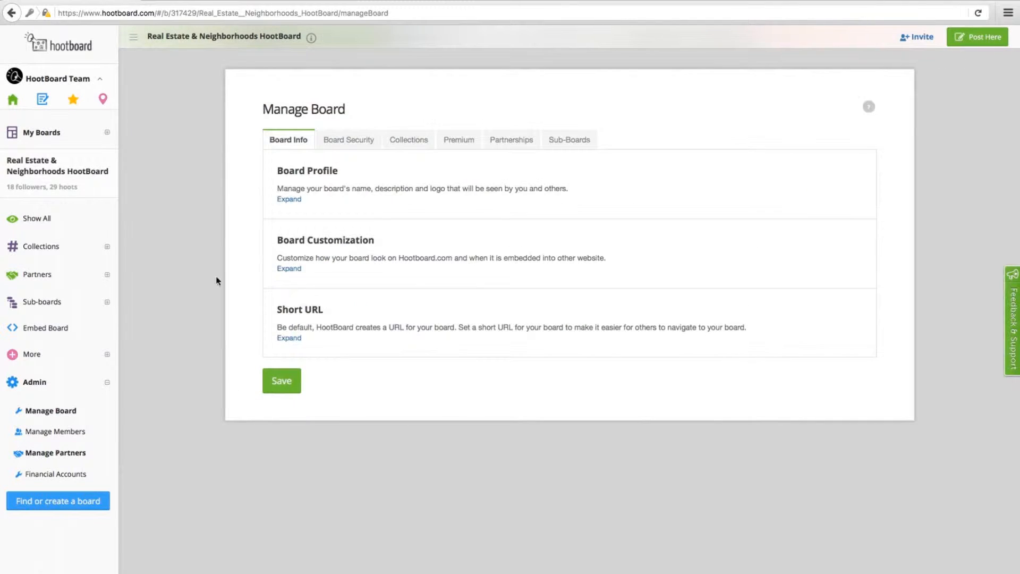
click(332, 144)
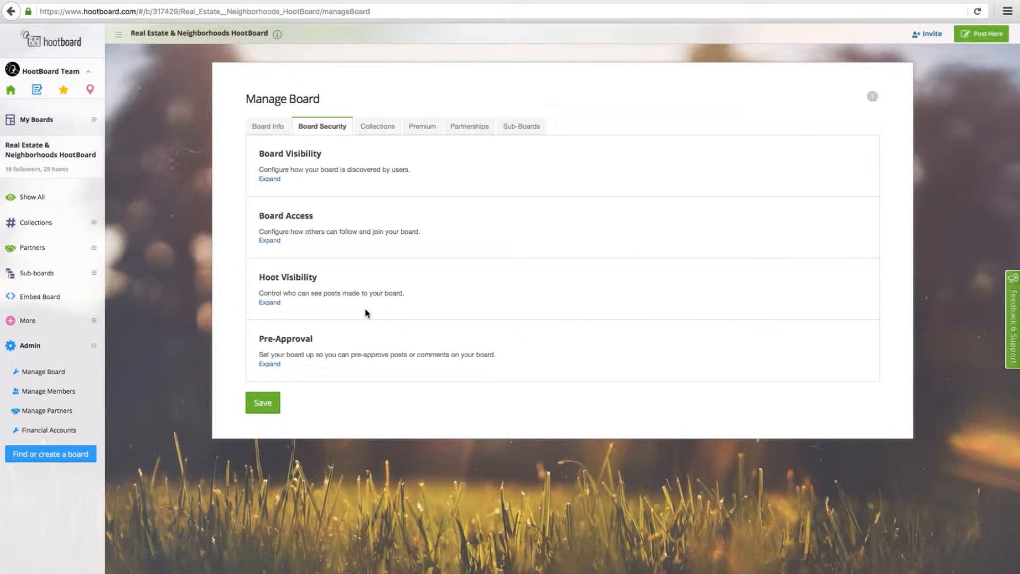
- Uncheck 'Hide my board from search', copy zip code 48201, and save the visibility settings
click(270, 179)
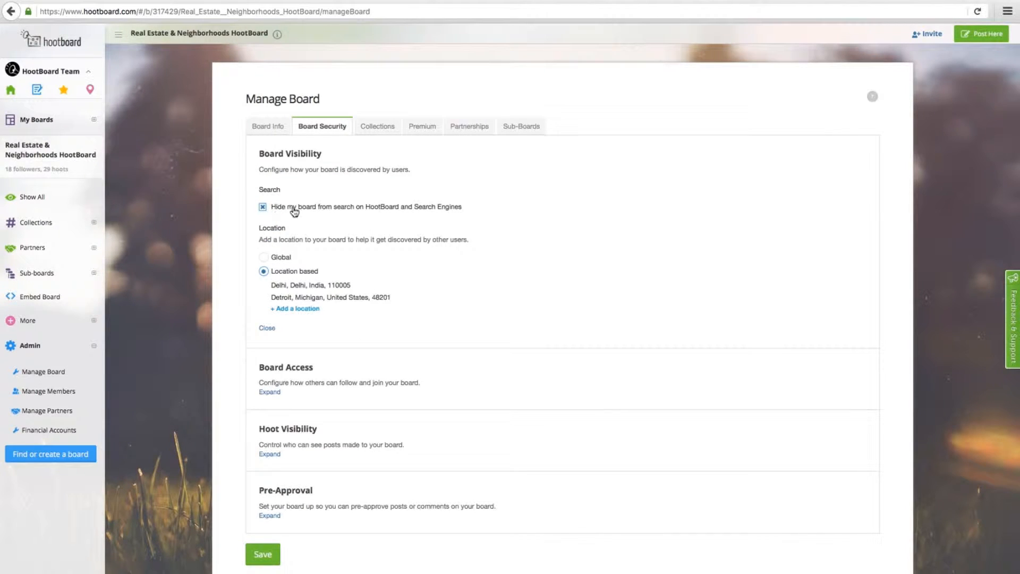
click(263, 207)
double_click(381, 298)
key(ctrl+c)
click(276, 550)
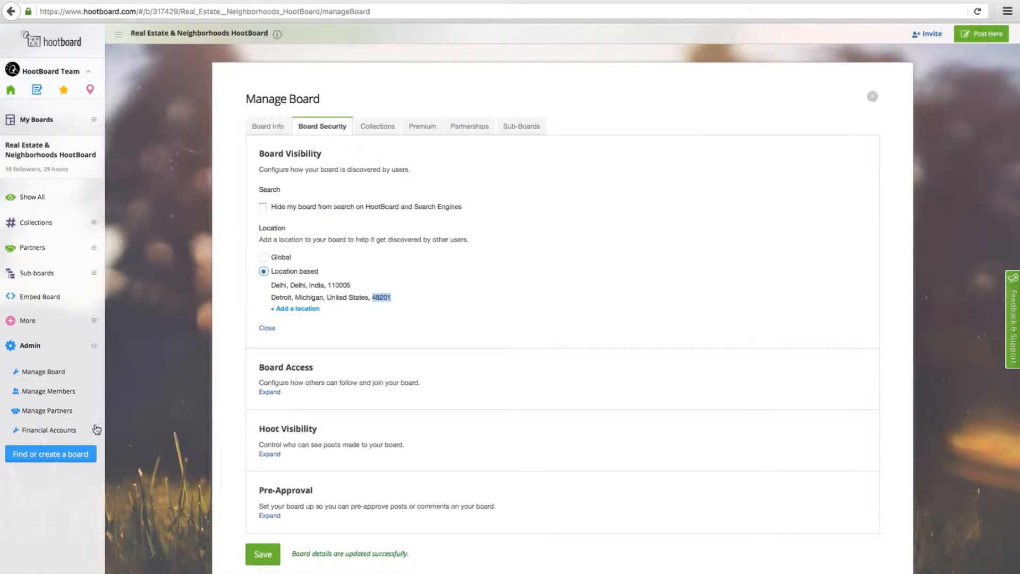
click(79, 458)
- Search boards for the pasted zip code 48201
click(232, 130)
key(ctrl+v)
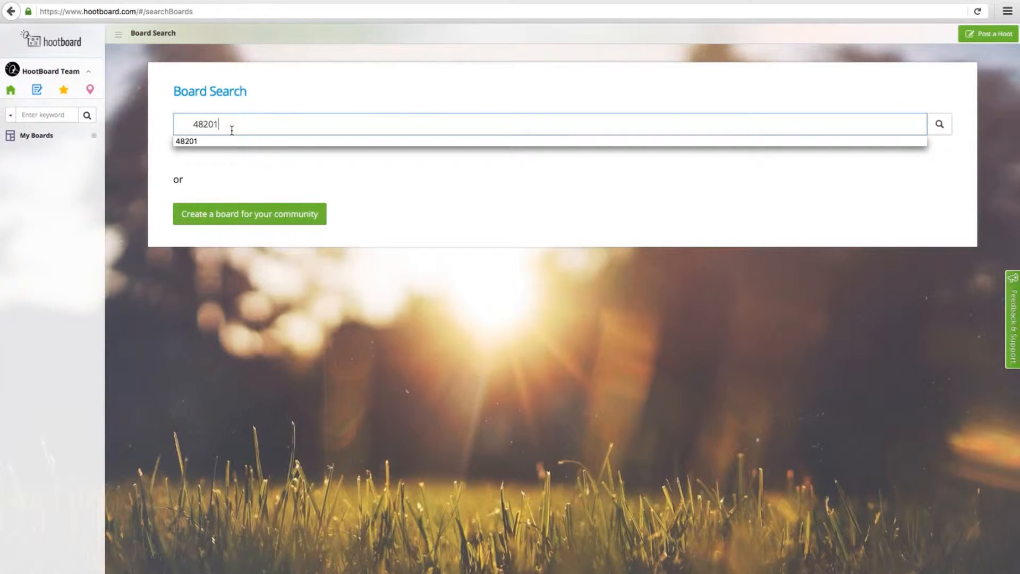
key(Down)
key(Return)
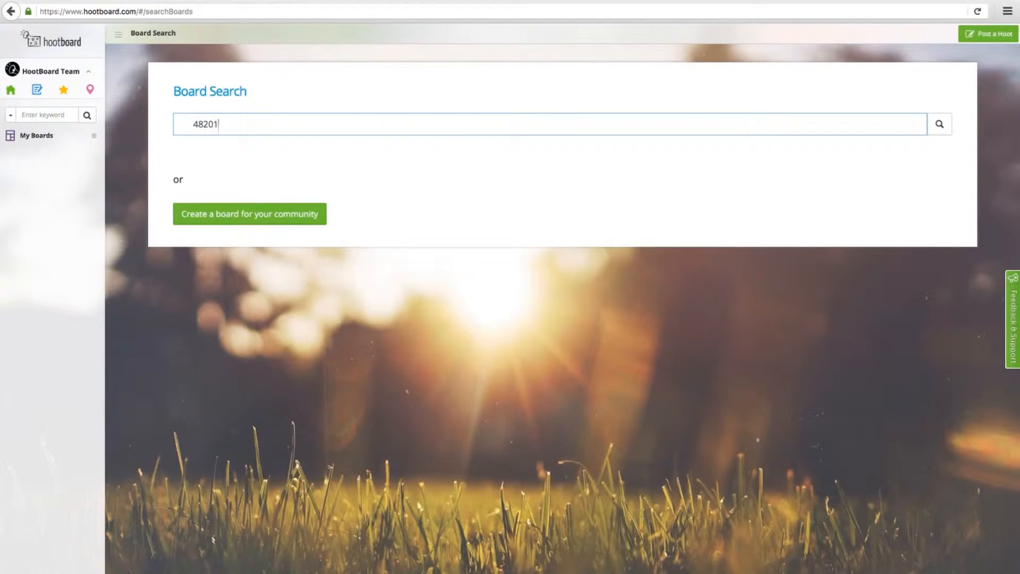
key(Return)
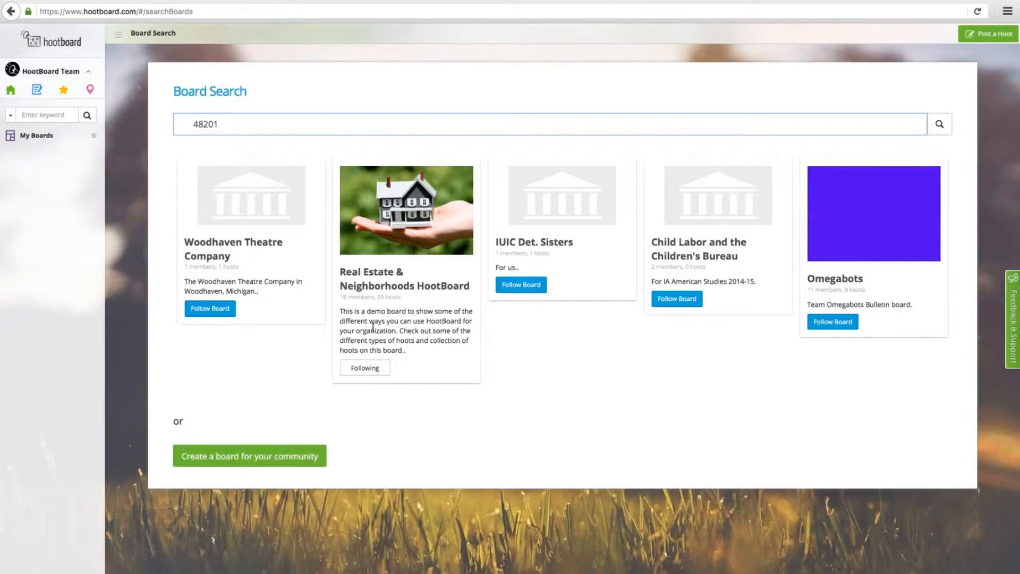
- Replace the search with 'neighborhoods' and run it
double_click(213, 121)
text(neigh)
key(Down)
key(Return)
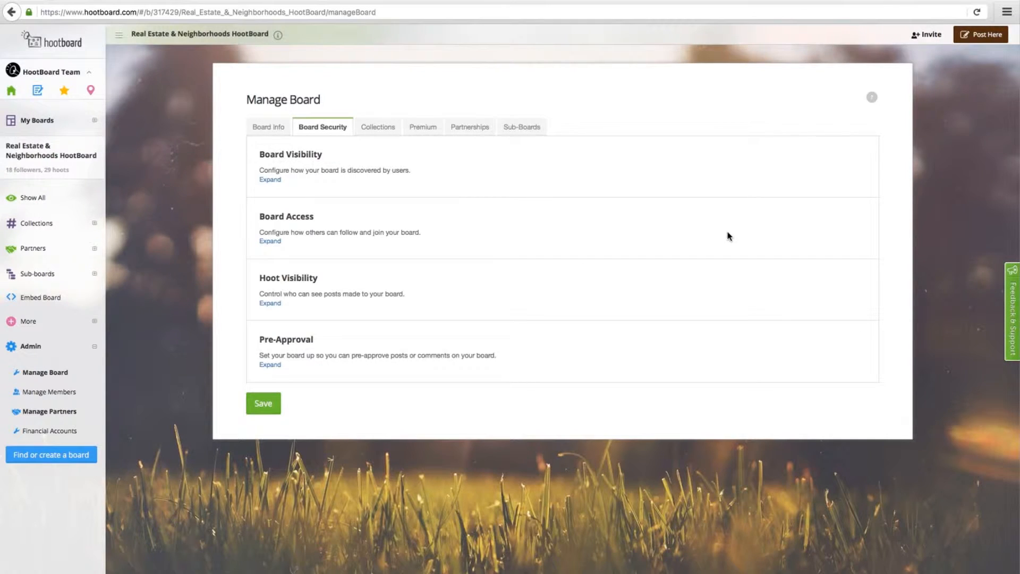
- Under Board Access, choose 'Only people with access can post'
click(267, 243)
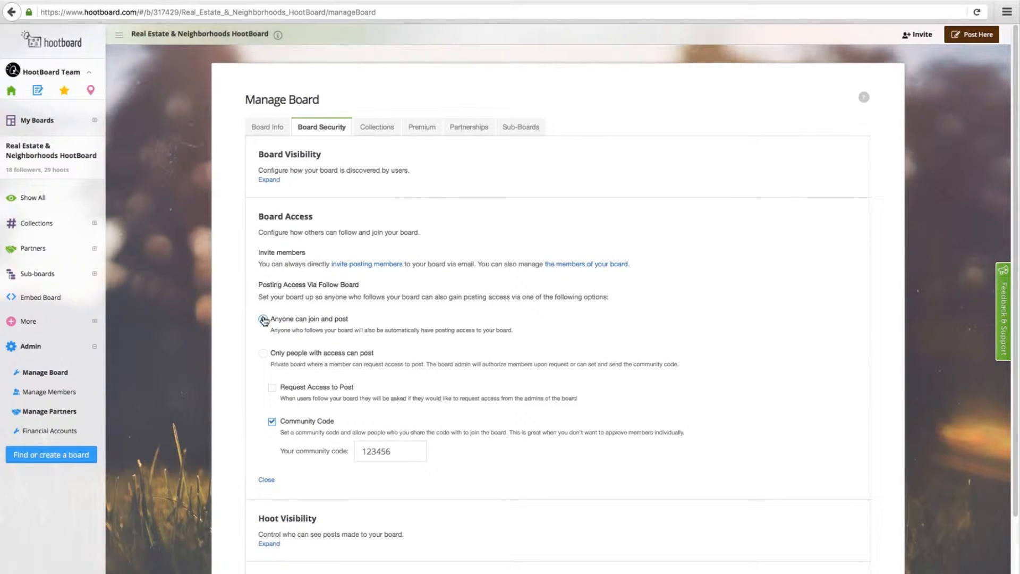
click(264, 320)
click(264, 357)
- Save the posting-access settings and follow the board from its info panel
scroll(287, 467, down, 3)
click(260, 550)
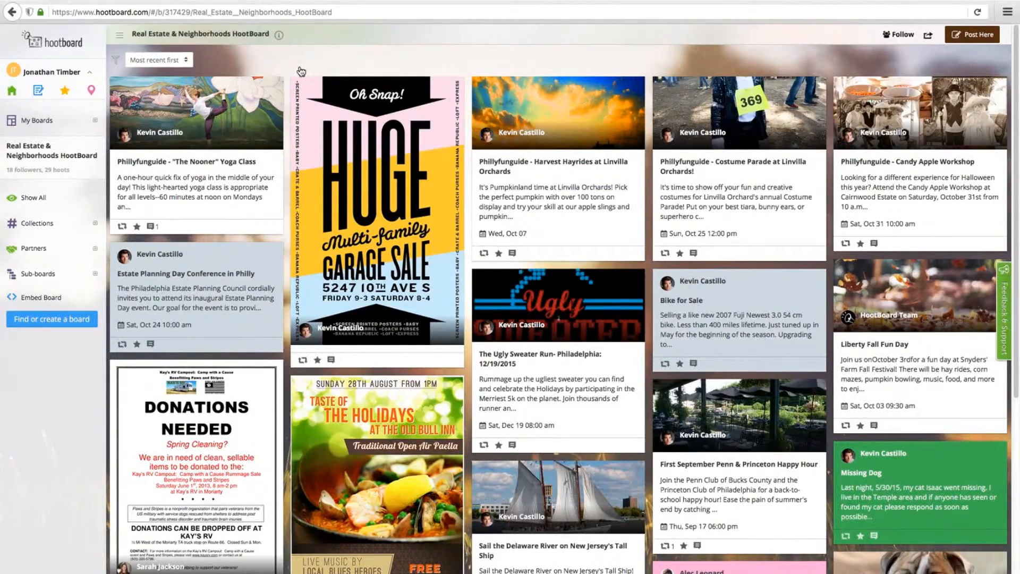
click(279, 36)
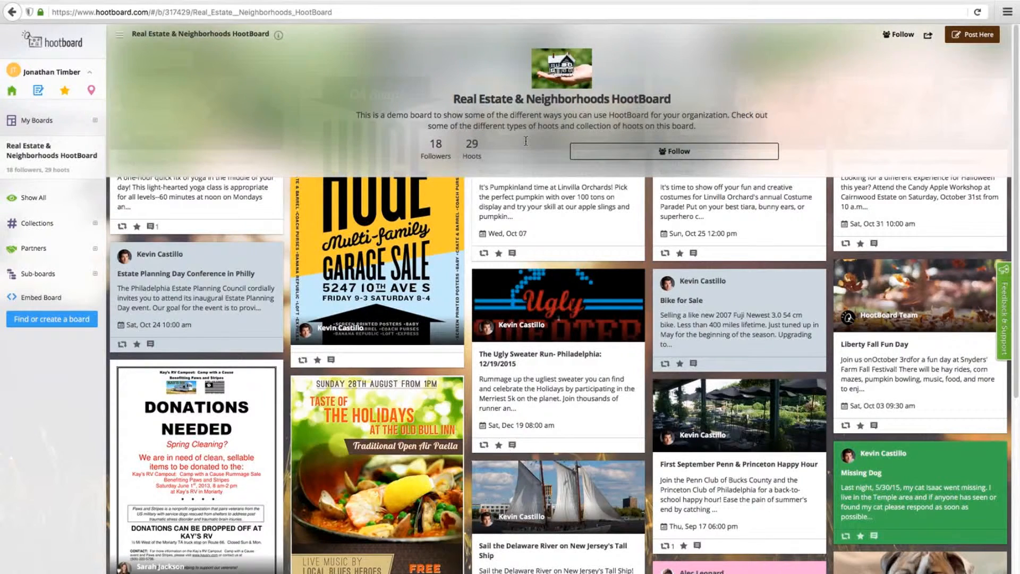
click(597, 155)
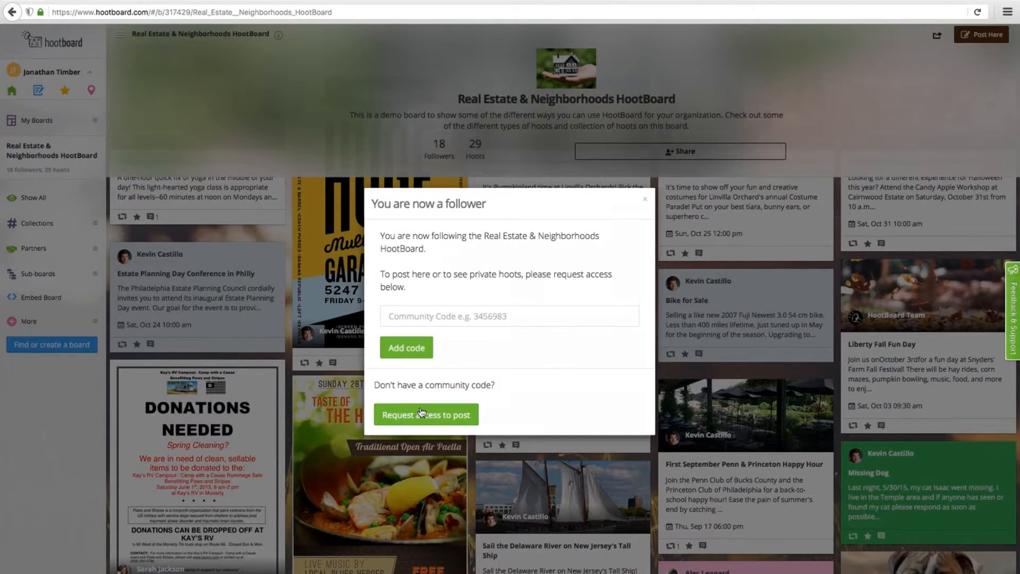
- Enter the board's community code and add it to gain posting access
click(401, 316)
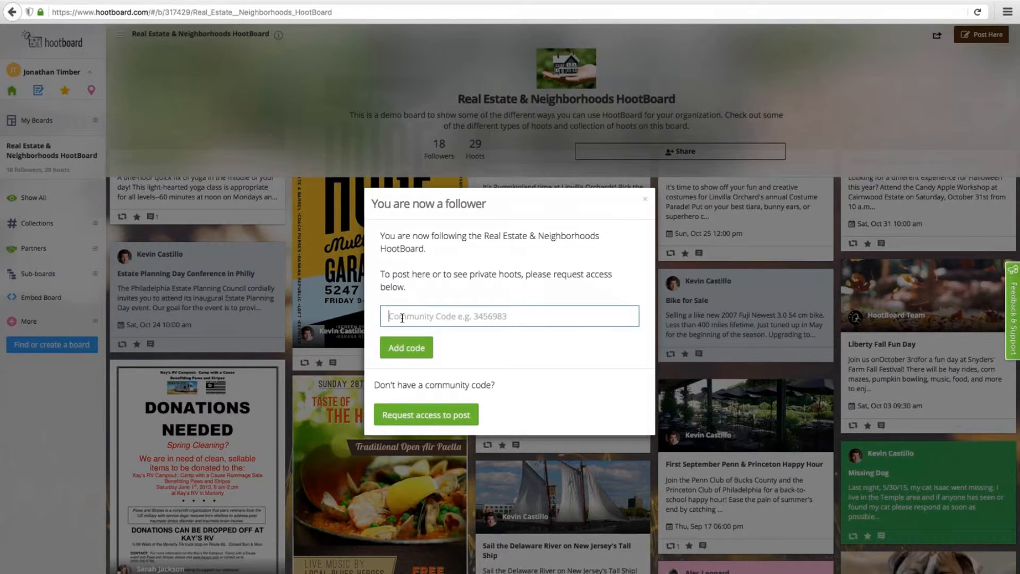
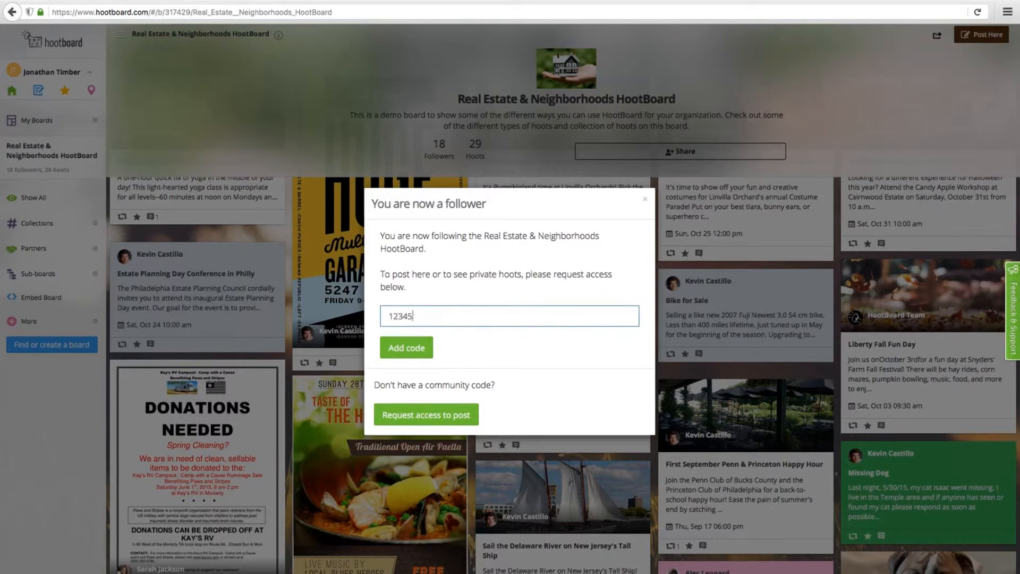
click(419, 349)
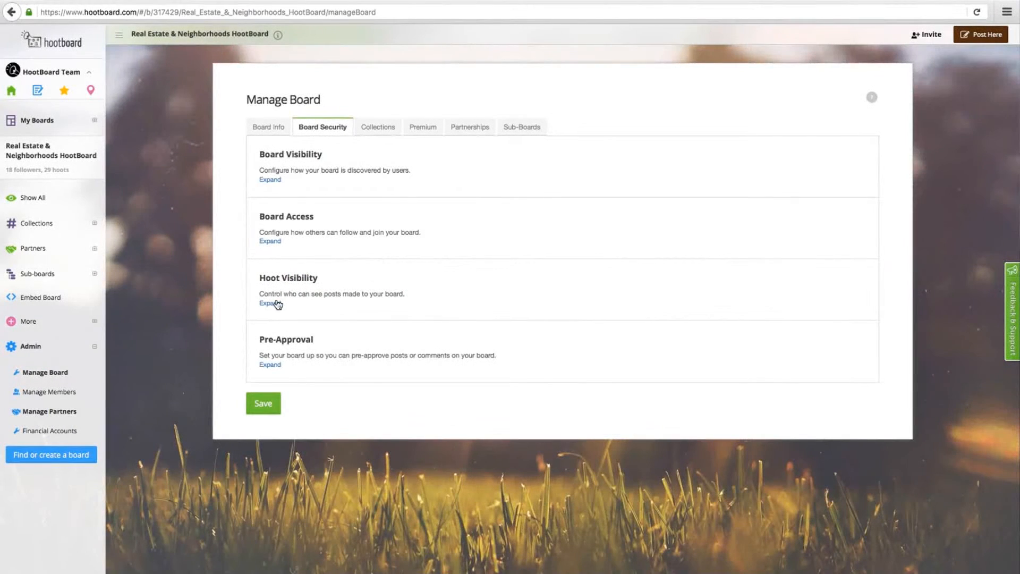
- Set Hoot Visibility to 'Private by default' and save it
click(271, 303)
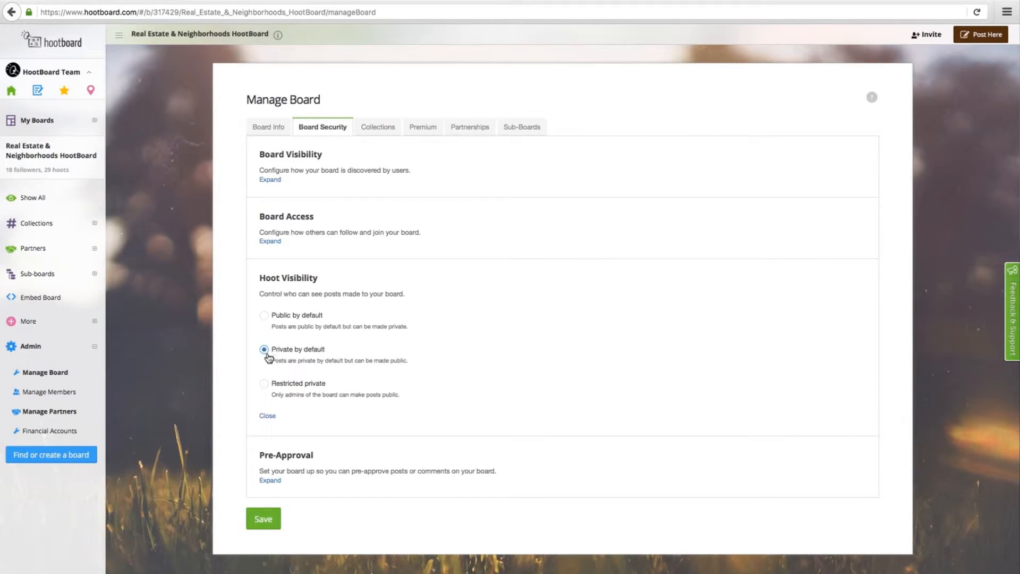
click(272, 511)
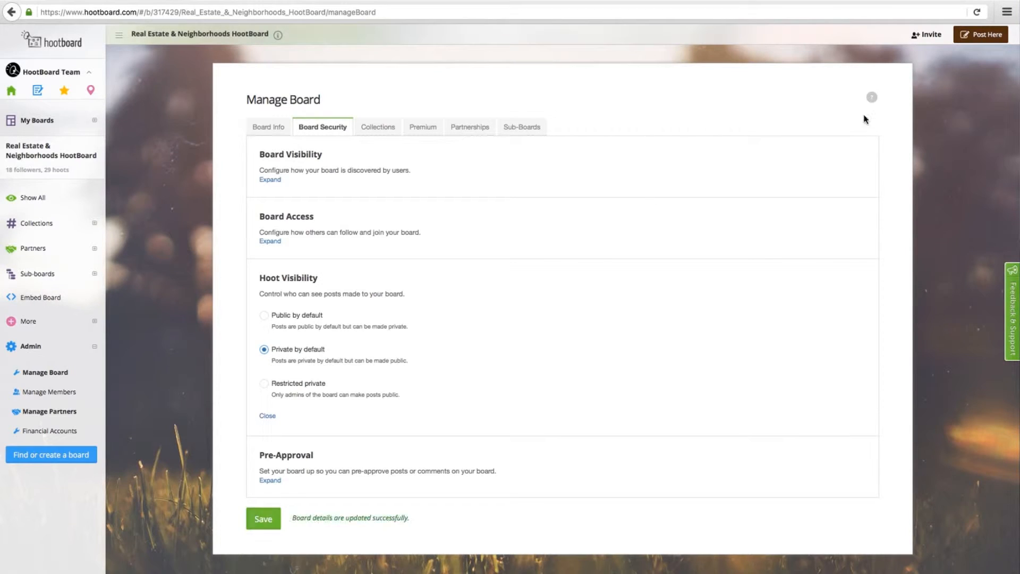
click(964, 37)
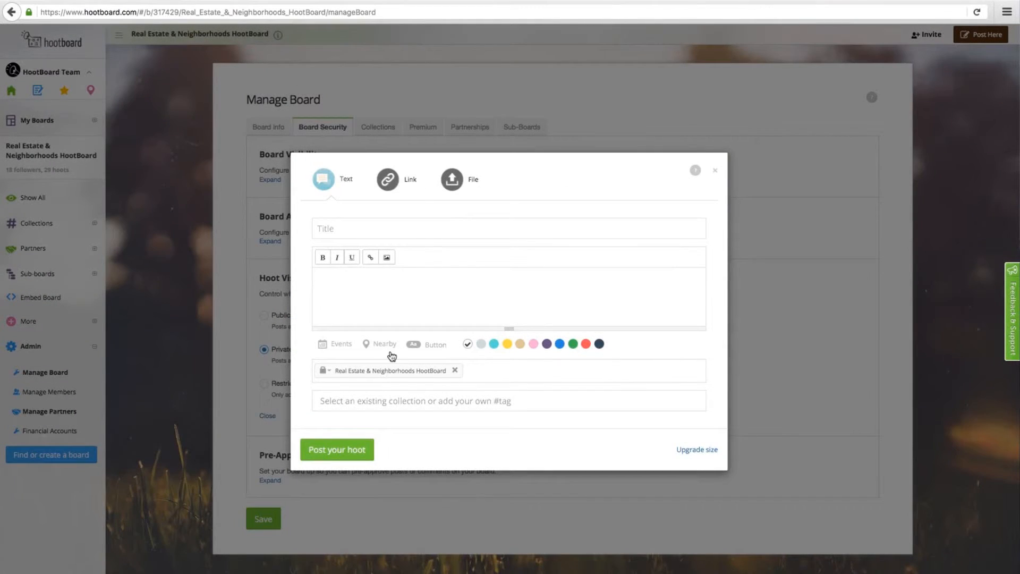
- Check the new hoot's Private/Public lock option, then focus its Title field
click(330, 376)
click(333, 226)
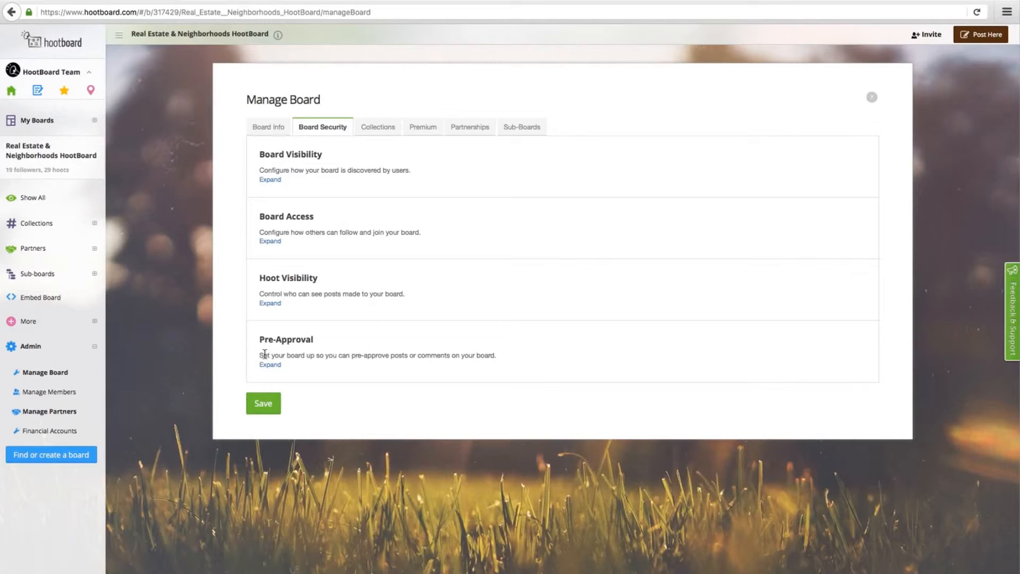
- Enable Pre-Approve Hoots and Pre-Approve Comments, then view the board's full hoot list
click(263, 365)
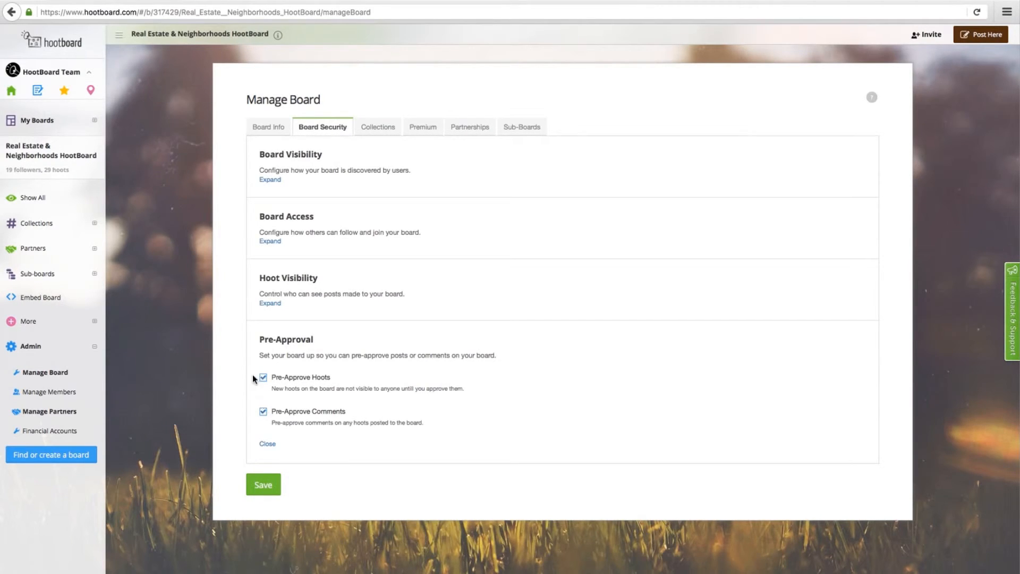
click(28, 194)
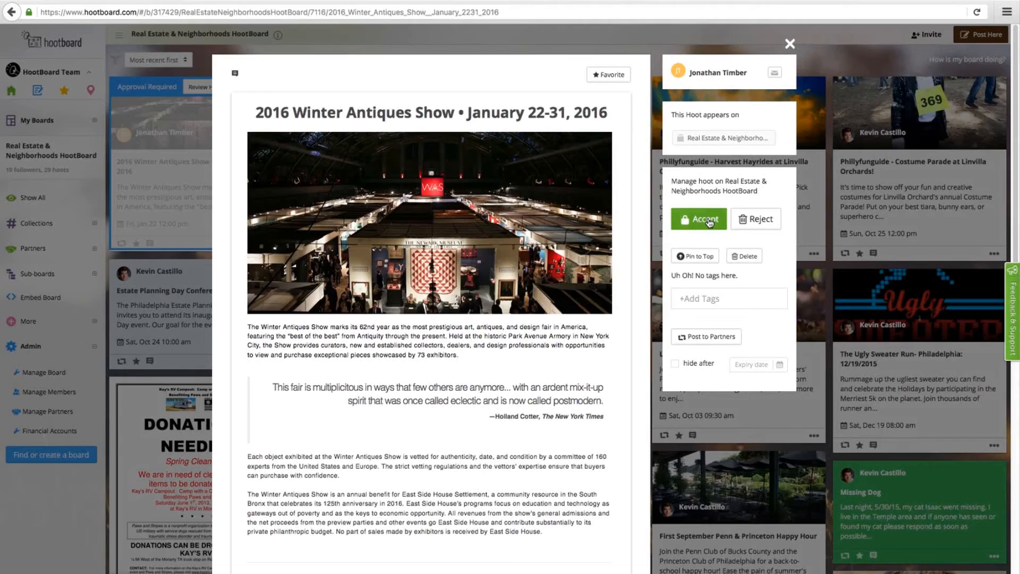
- Close the Winter Antiques Show hoot and open Bike for Sale down to its comments
click(790, 42)
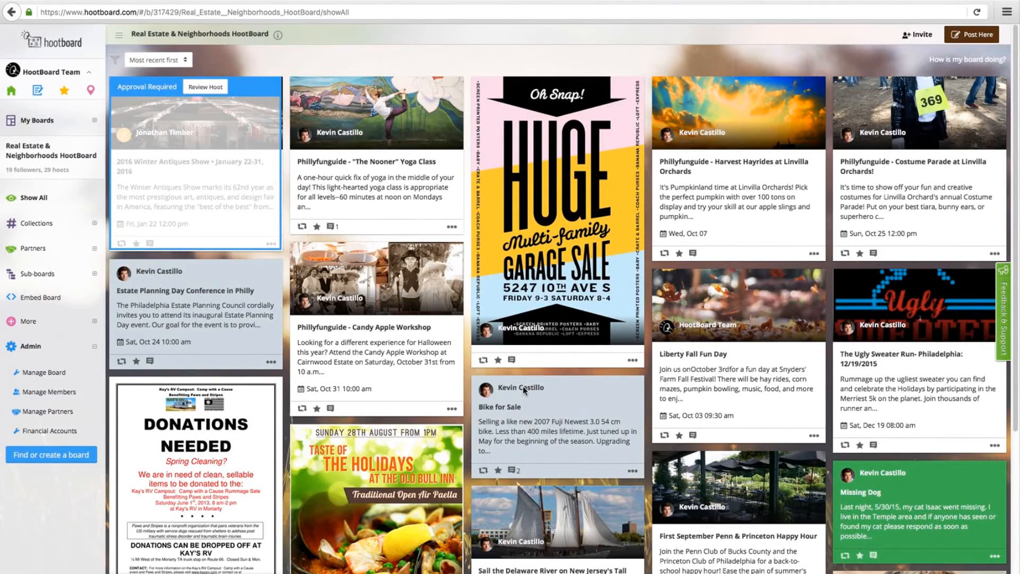
click(523, 386)
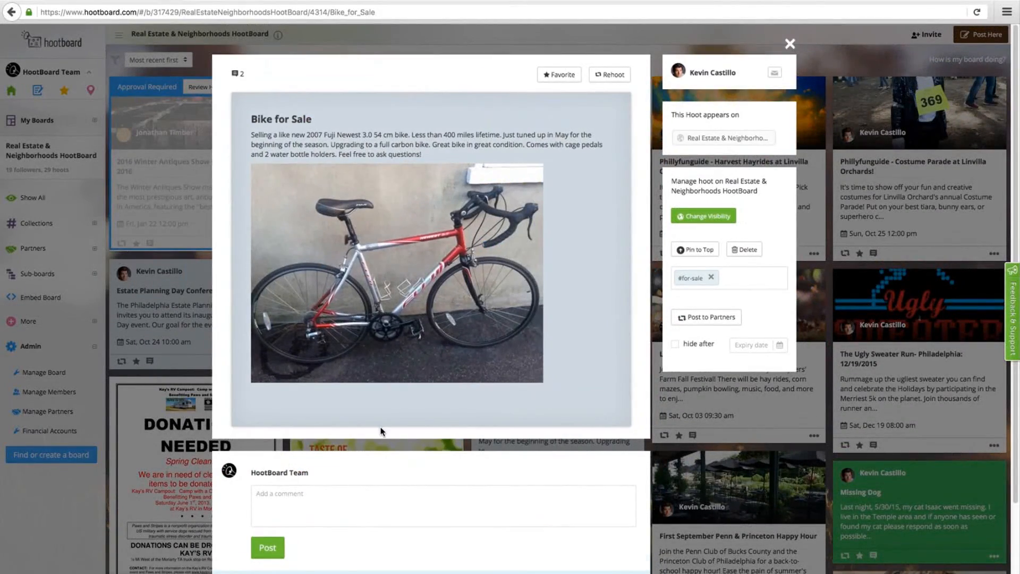
scroll(380, 426, down, 3)
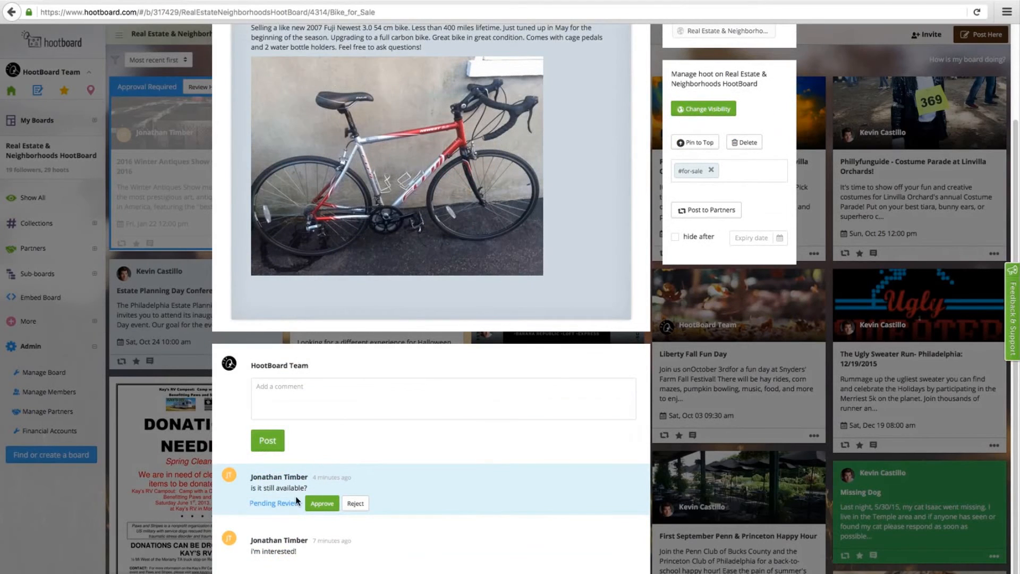